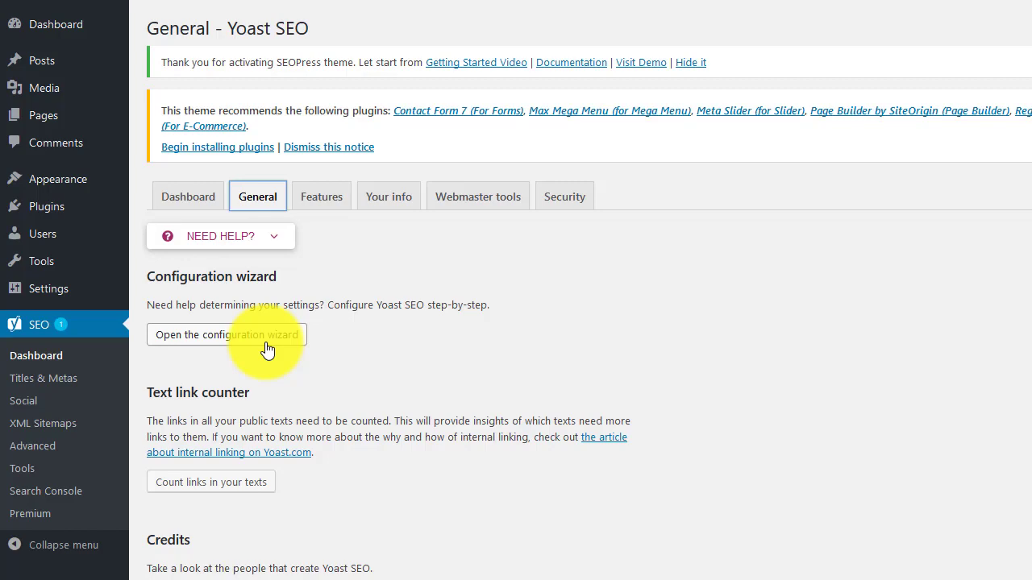
# Start the Yoast SEO configuration wizard and mark the site as live and ready to be indexed
pyautogui.click(268, 348)
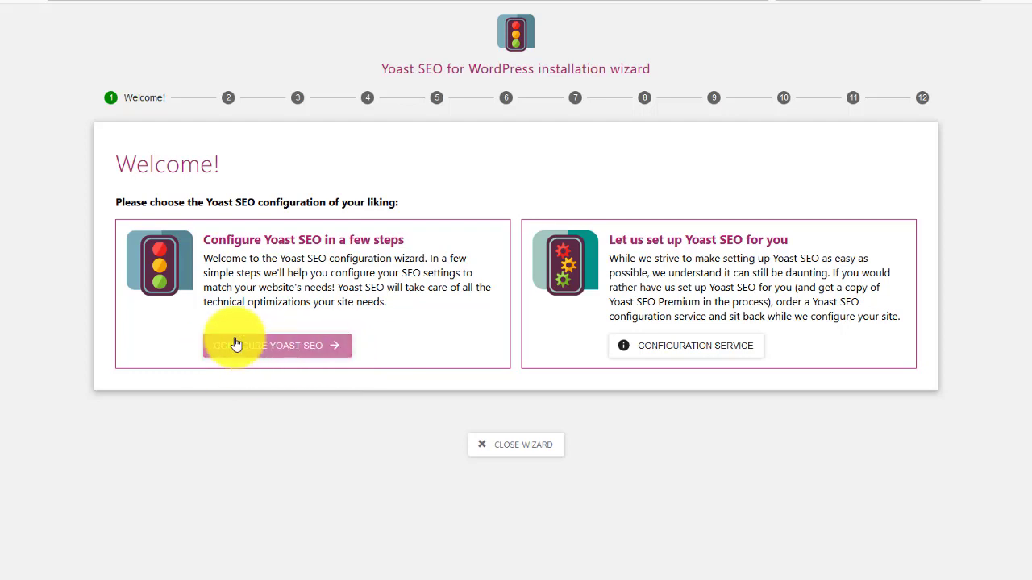
pyautogui.click(291, 351)
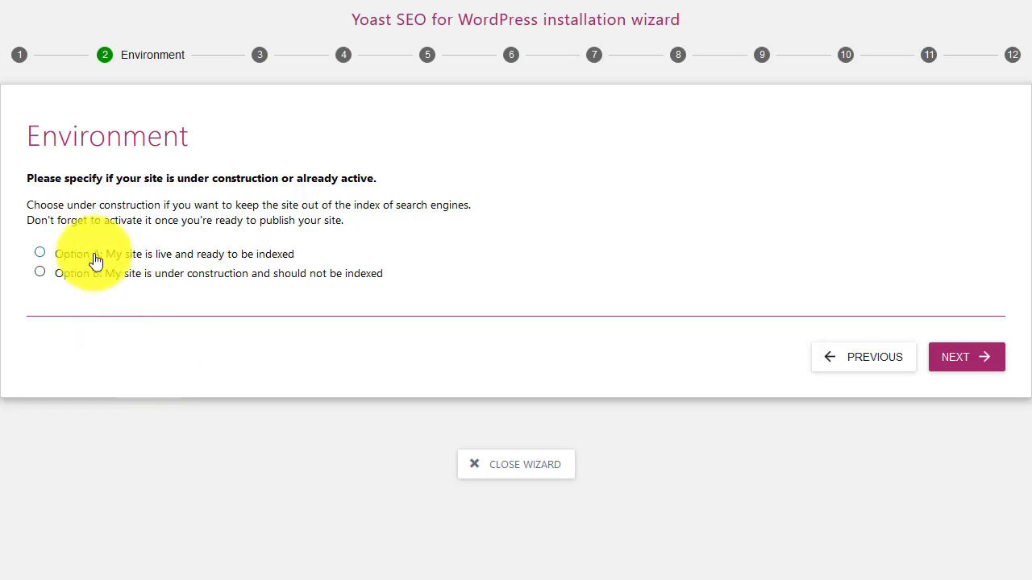
pyautogui.click(40, 254)
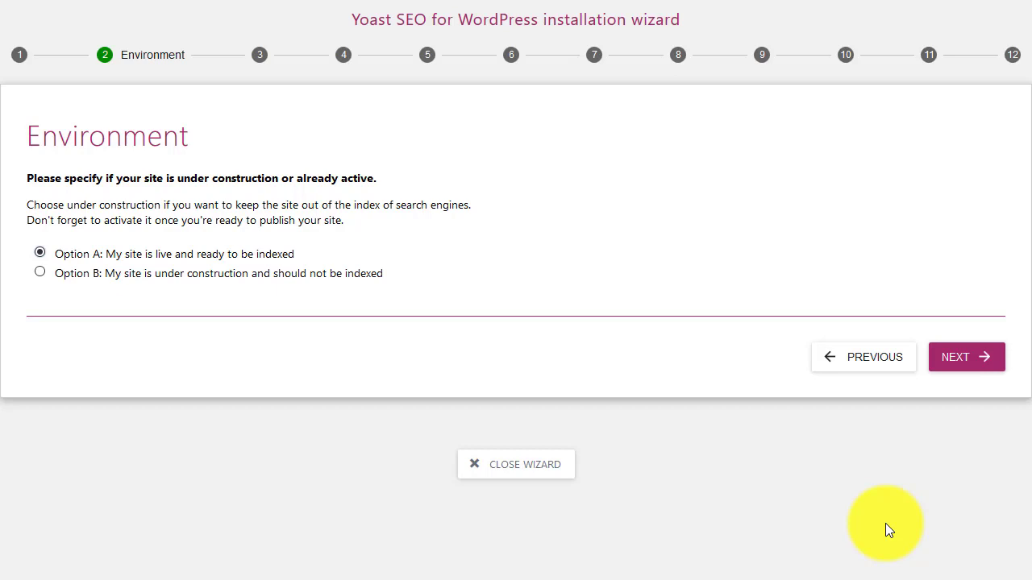
pyautogui.click(950, 371)
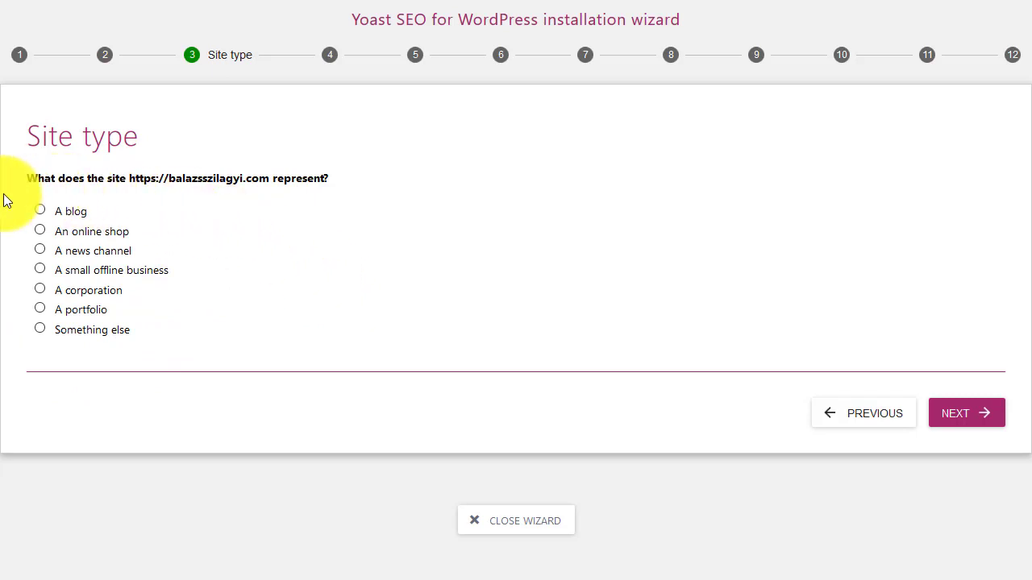
# Set the site type to a blog and have the site represent a person, entering the person's name
pyautogui.click(42, 213)
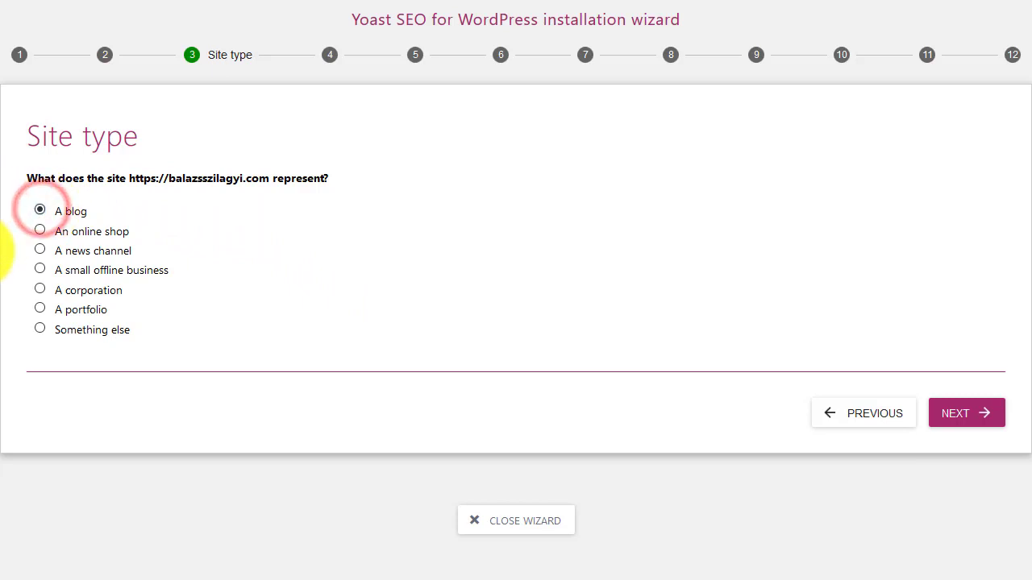
pyautogui.click(956, 414)
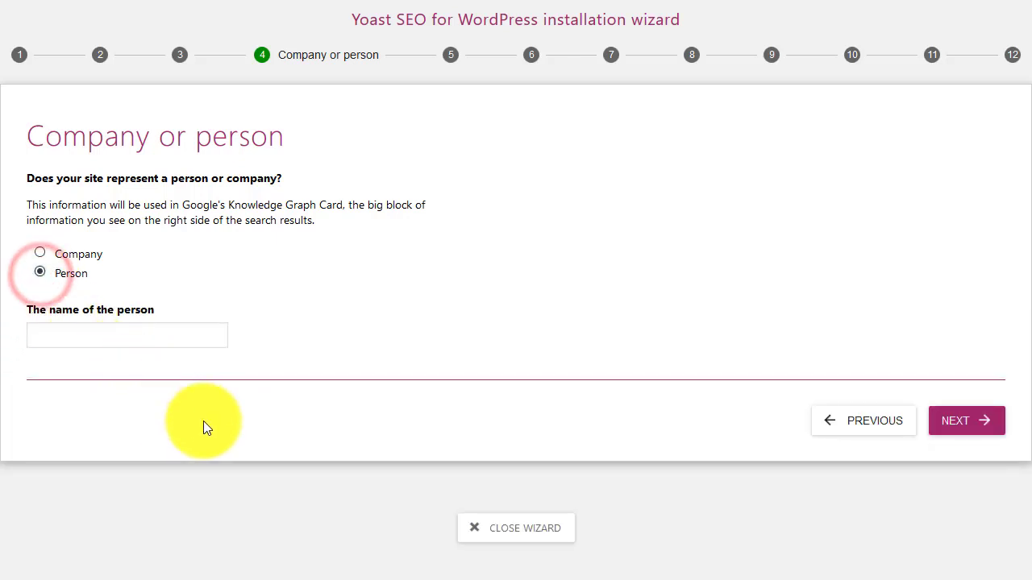
pyautogui.click(87, 340)
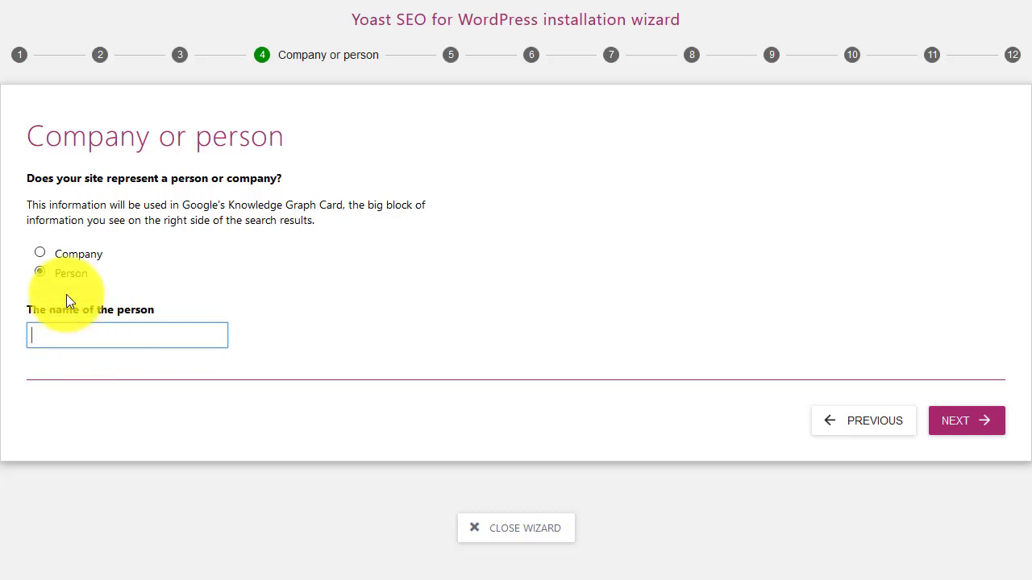
pyautogui.click(40, 254)
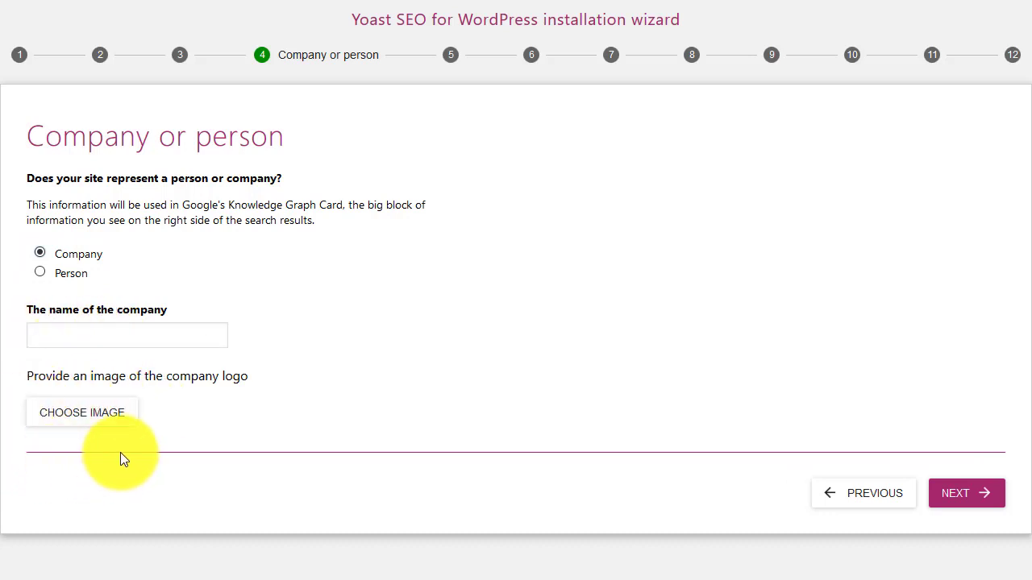
pyautogui.click(70, 274)
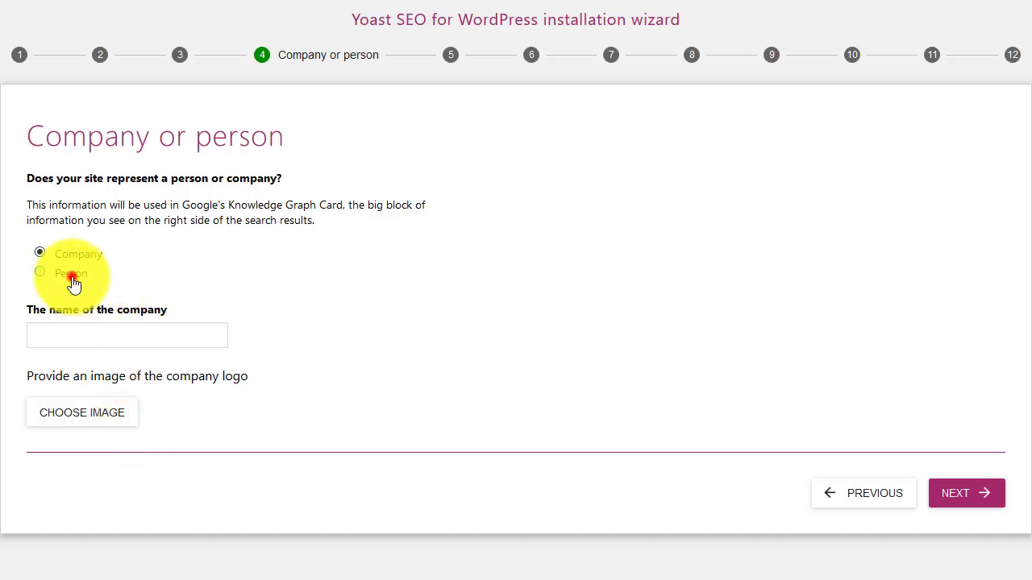
pyautogui.click(83, 342)
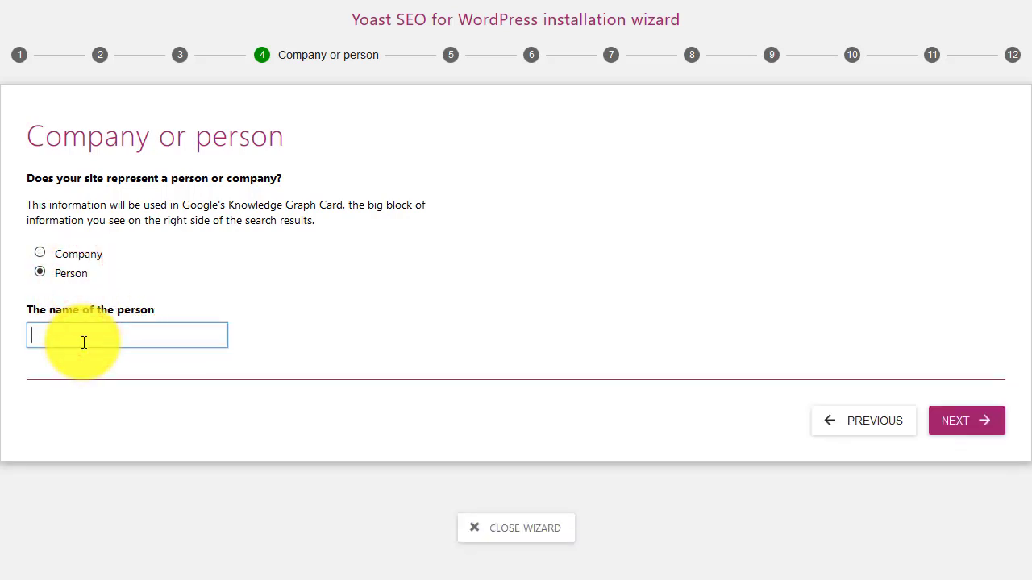
pyautogui.write('Balazs Szilagyi')
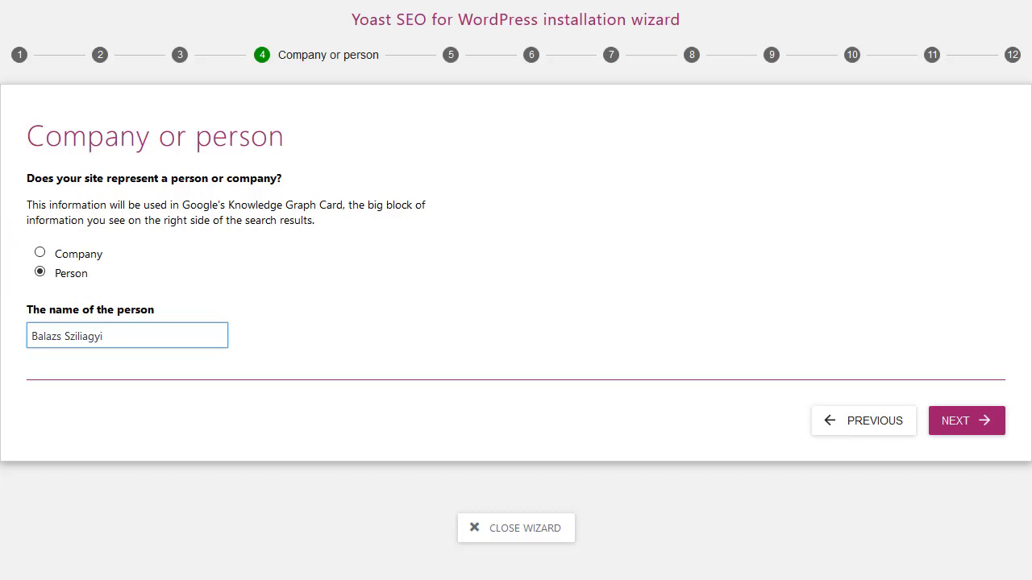
pyautogui.click(965, 431)
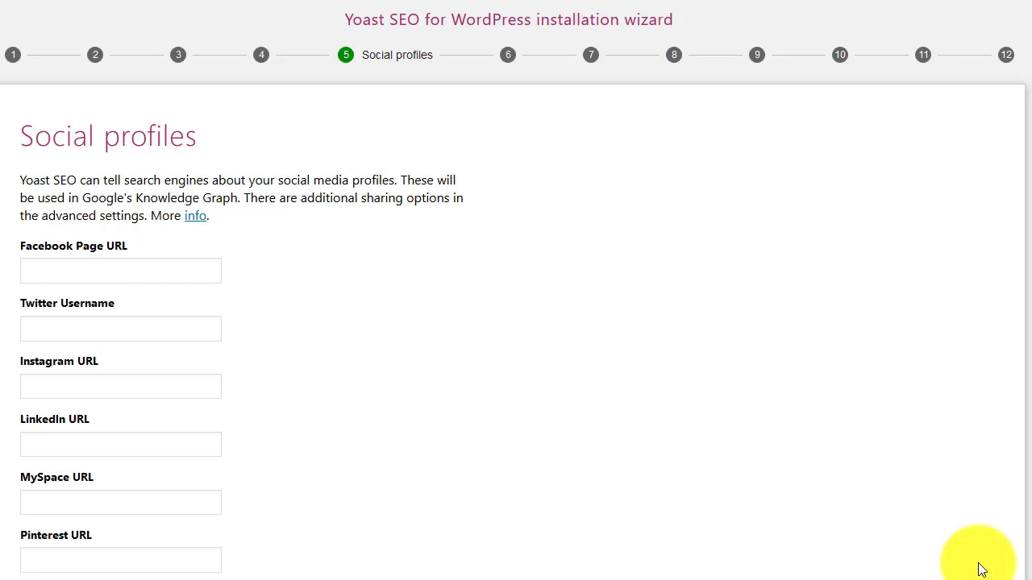
# Fill in the Facebook, Twitter, Instagram, LinkedIn, Pinterest, YouTube and Google+ profile fields, leaving MySpace empty, and submit the social profiles
pyautogui.click(116, 266)
pyautogui.click(91, 388)
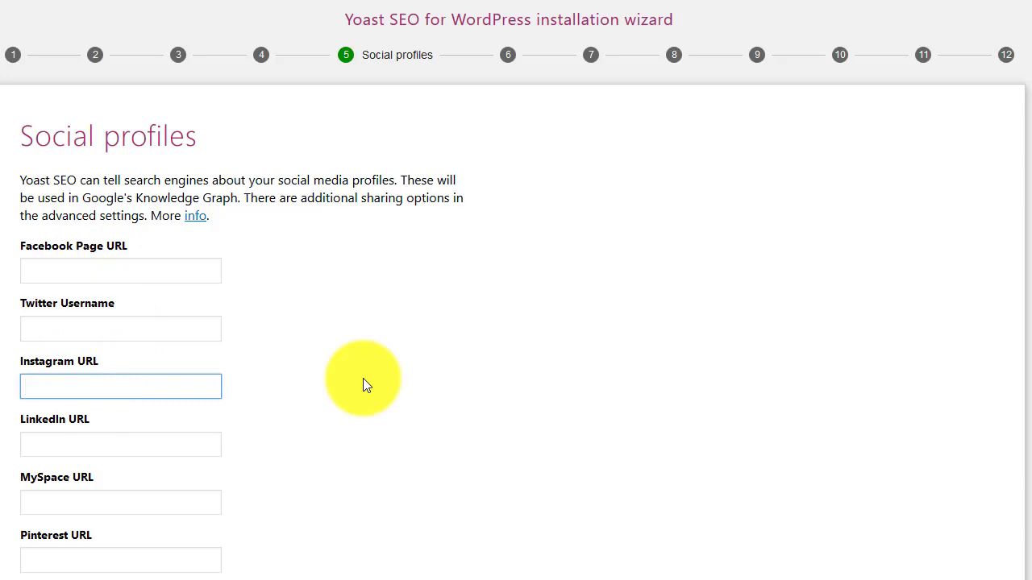
pyautogui.scroll(-1, 957, 459)
pyautogui.scroll(1, 863, 489)
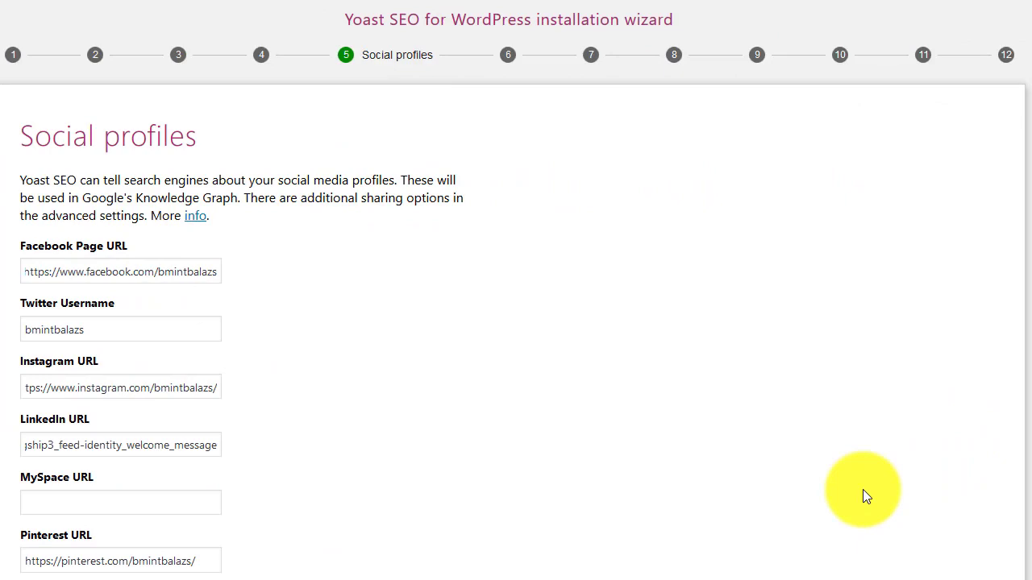
pyautogui.scroll(-1, 701, 544)
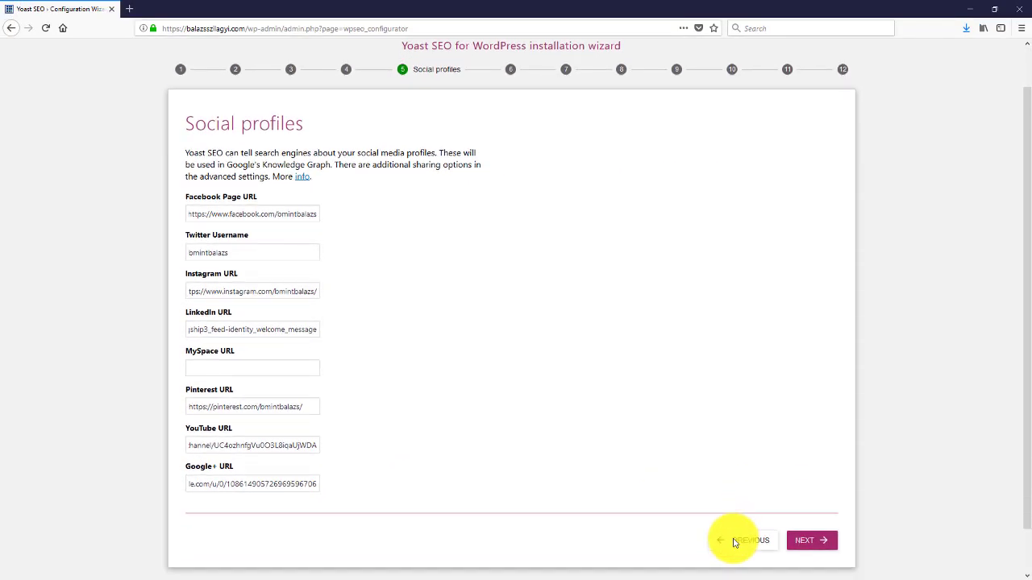
pyautogui.scroll(-1, 733, 542)
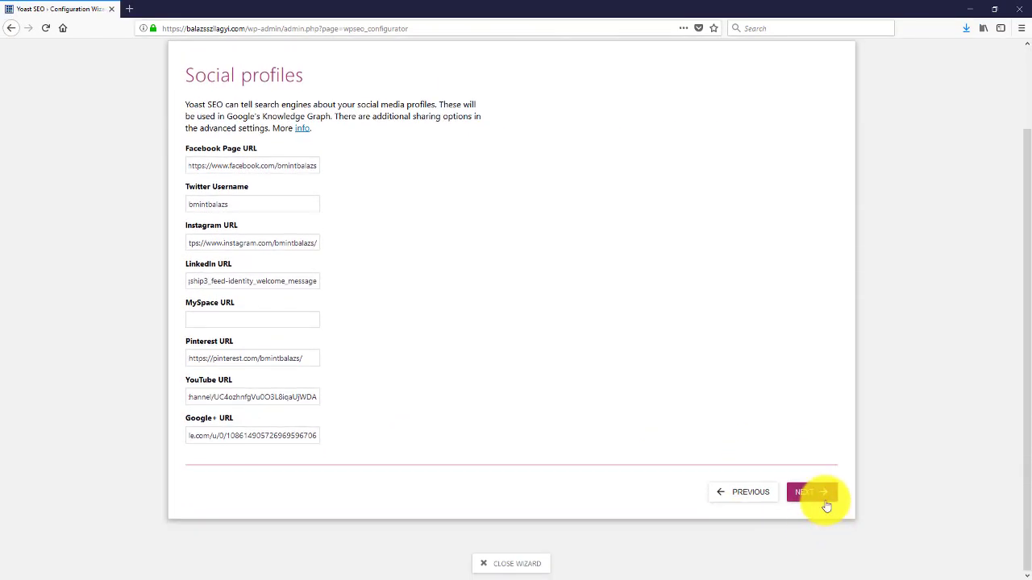
pyautogui.click(822, 498)
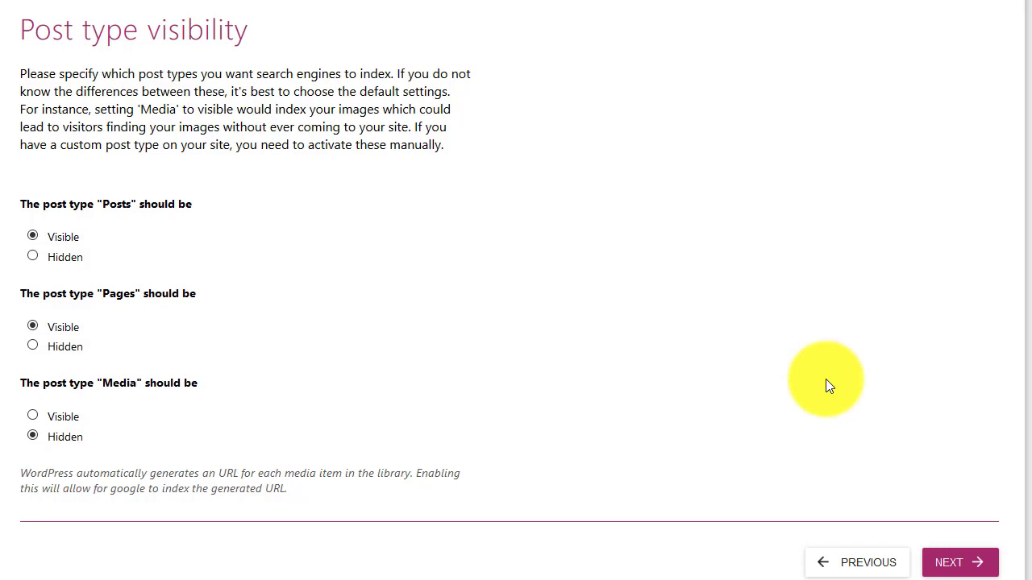
# Open the WordPress Media Settings article on wpcookhouse.com in a new tab and view its settings screenshot's attachment page
pyautogui.hotkey('ctrl', 't')
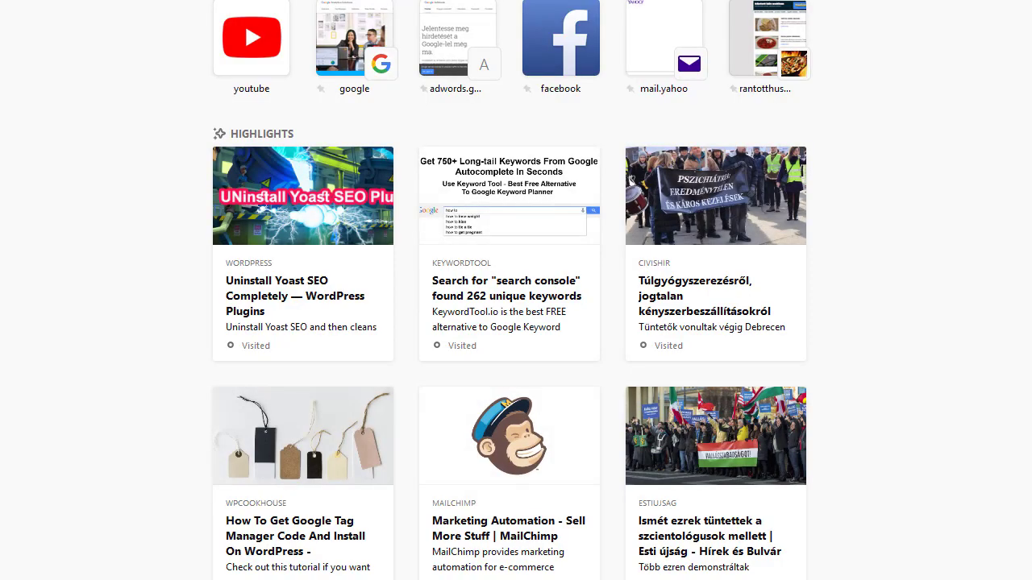
pyautogui.write('wpco')
pyautogui.press('Return')
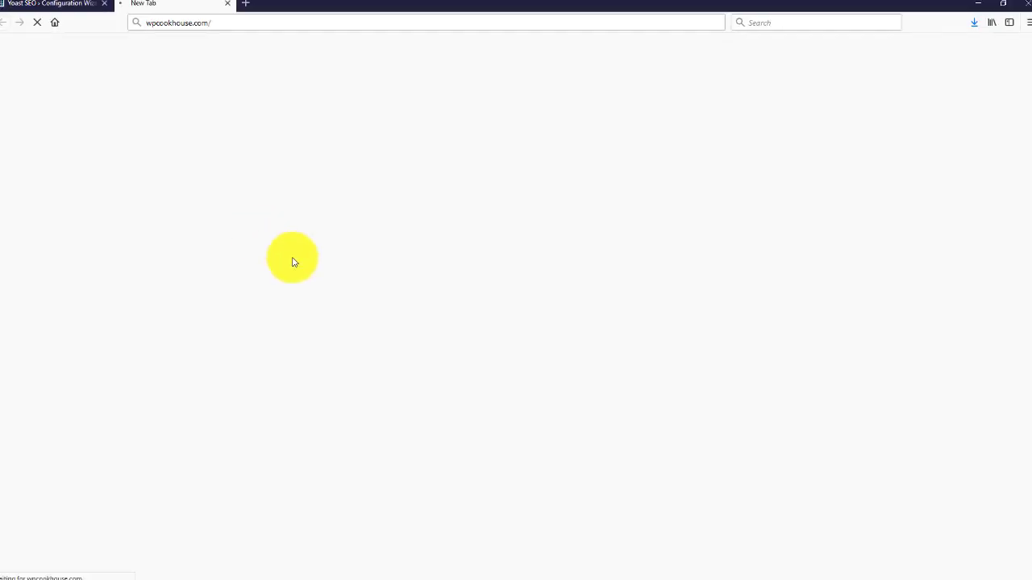
pyautogui.click(323, 532)
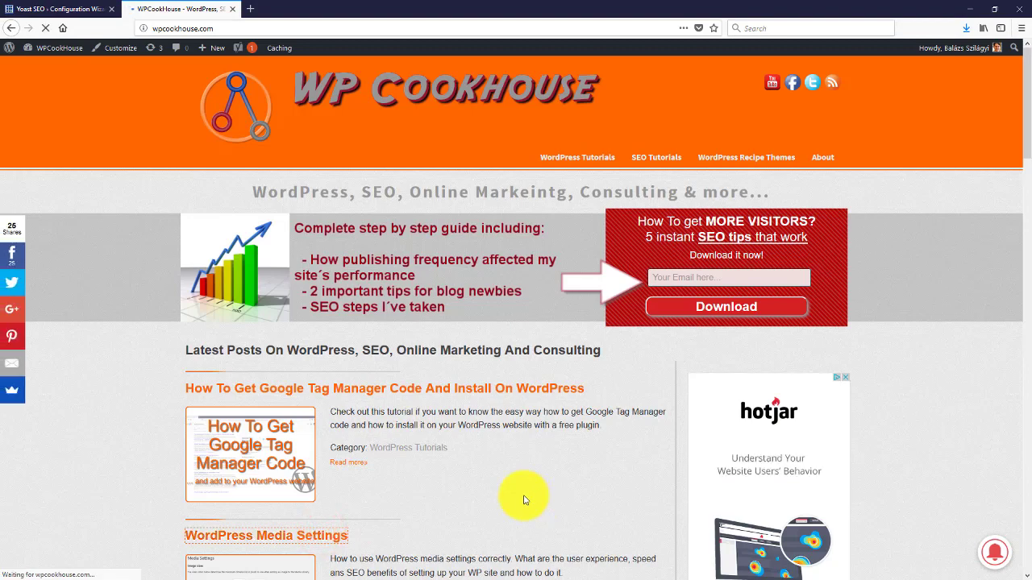
pyautogui.scroll(-10, 523, 500)
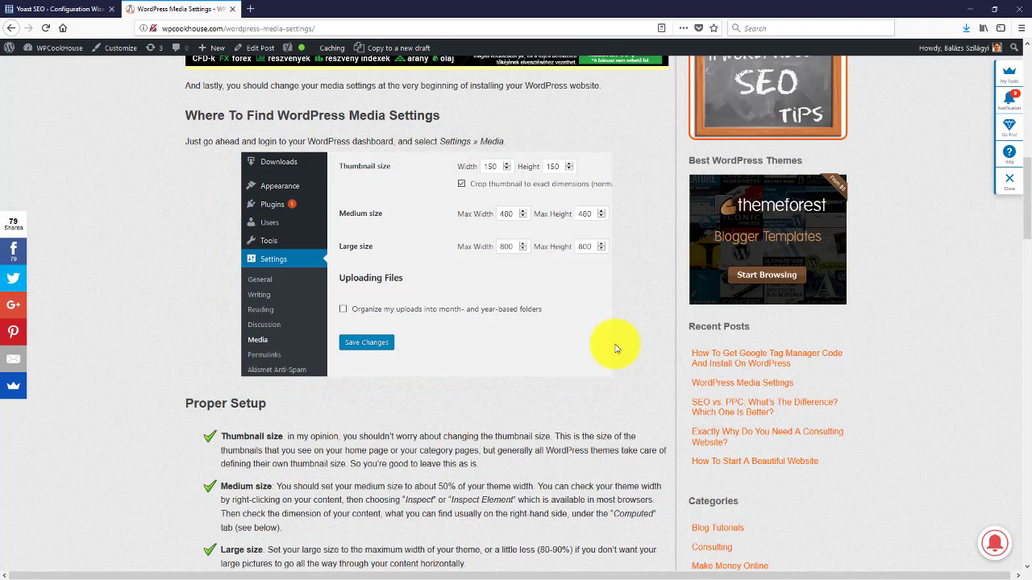
pyautogui.click(611, 339)
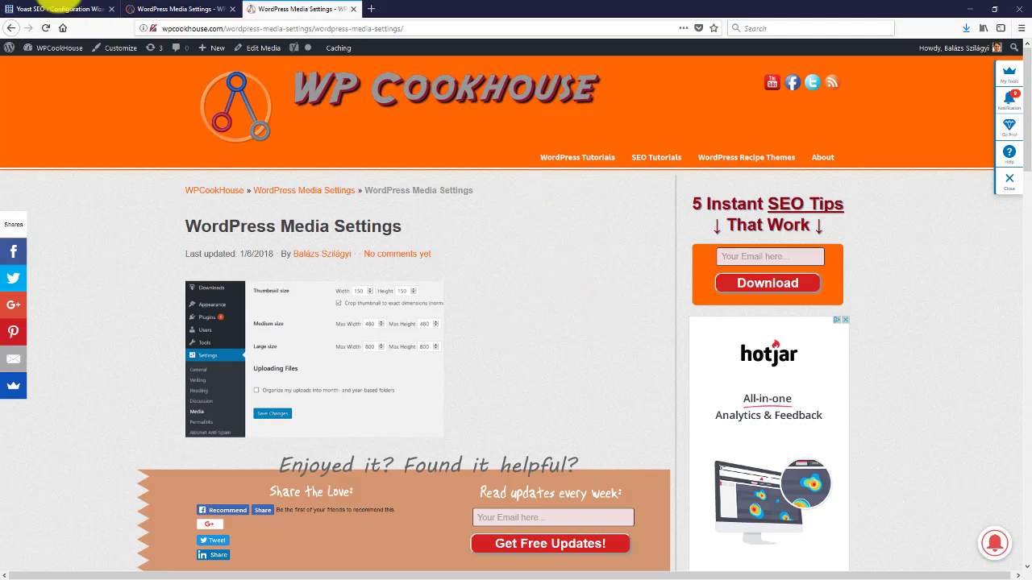
# Return to the wizard and accept the post type visibility with Posts and Pages visible and Media hidden
pyautogui.click(28, 9)
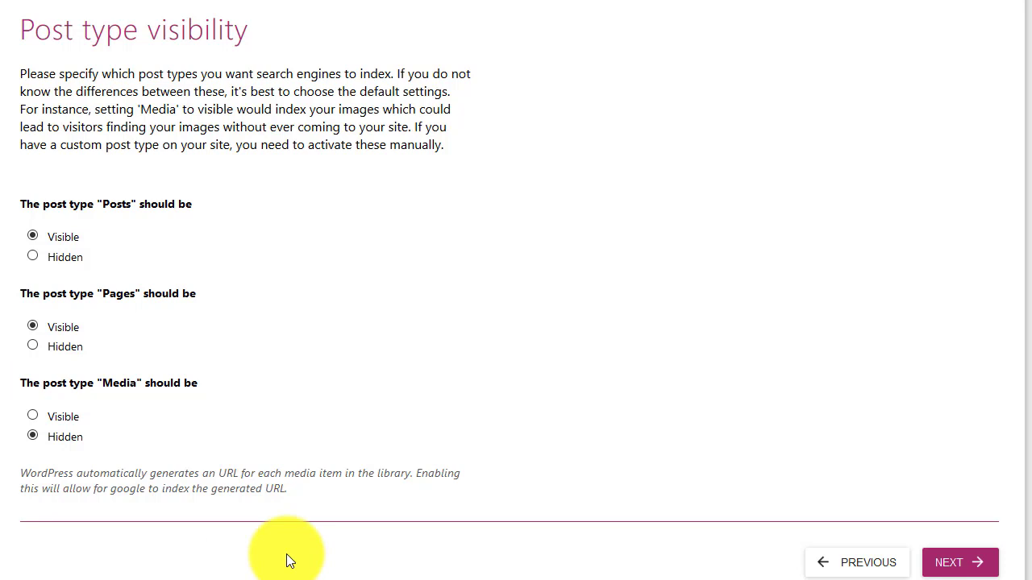
pyautogui.click(979, 569)
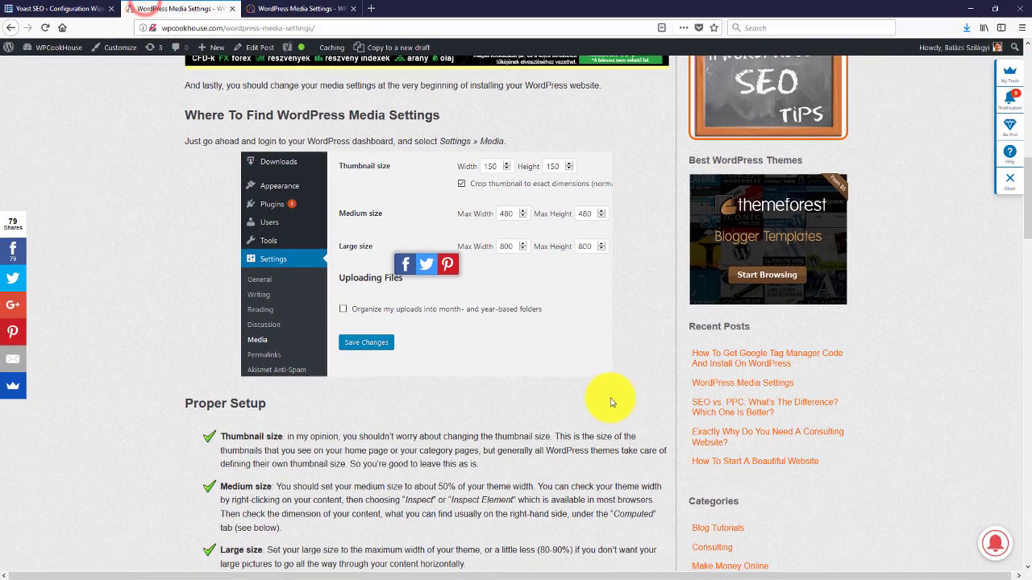
# View the author line at the start of the WordPress Media Settings article, and answer No to multiple authors in the wizard
pyautogui.scroll(10, 617, 405)
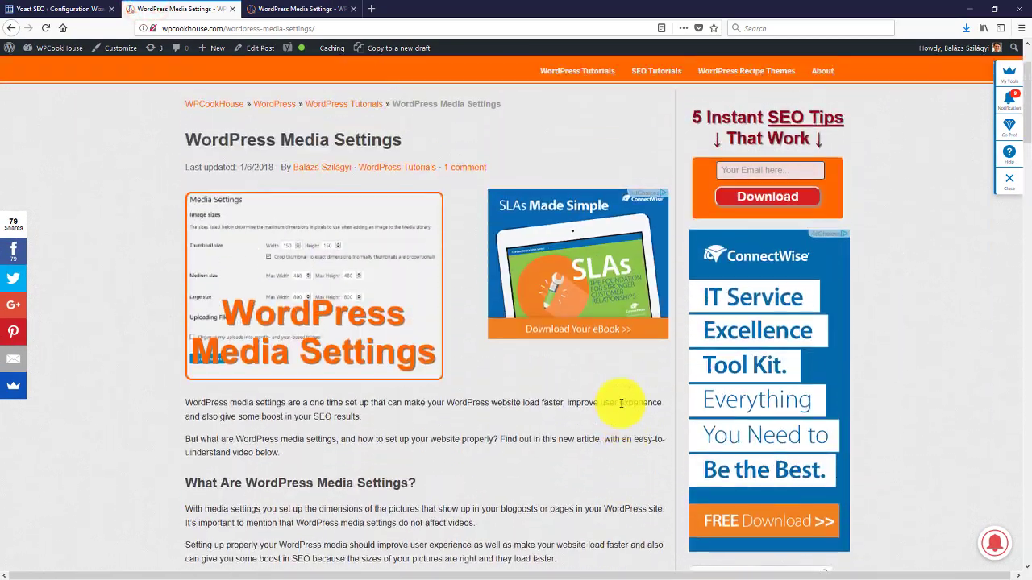
pyautogui.scroll(2, 621, 408)
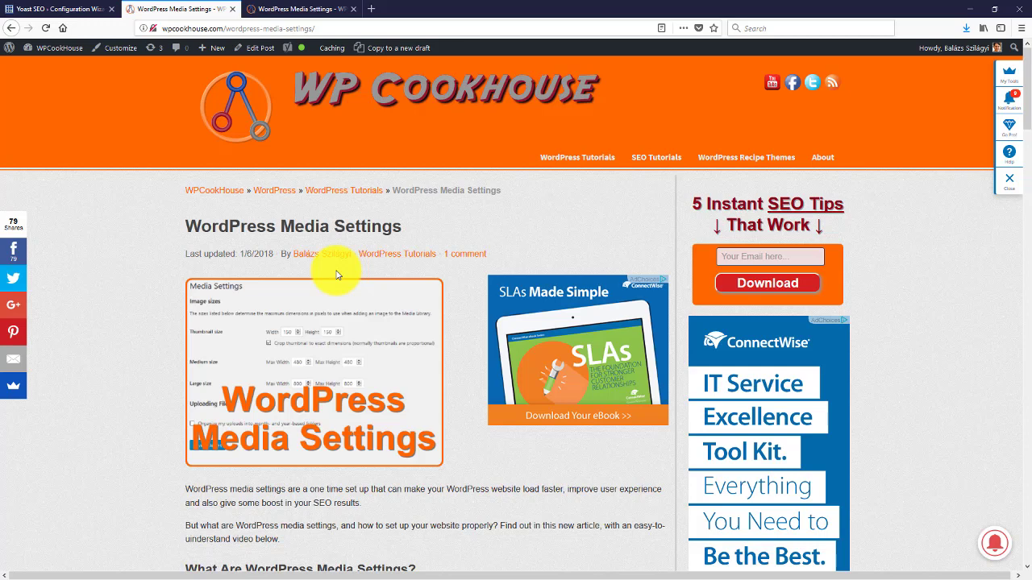
pyautogui.click(63, 8)
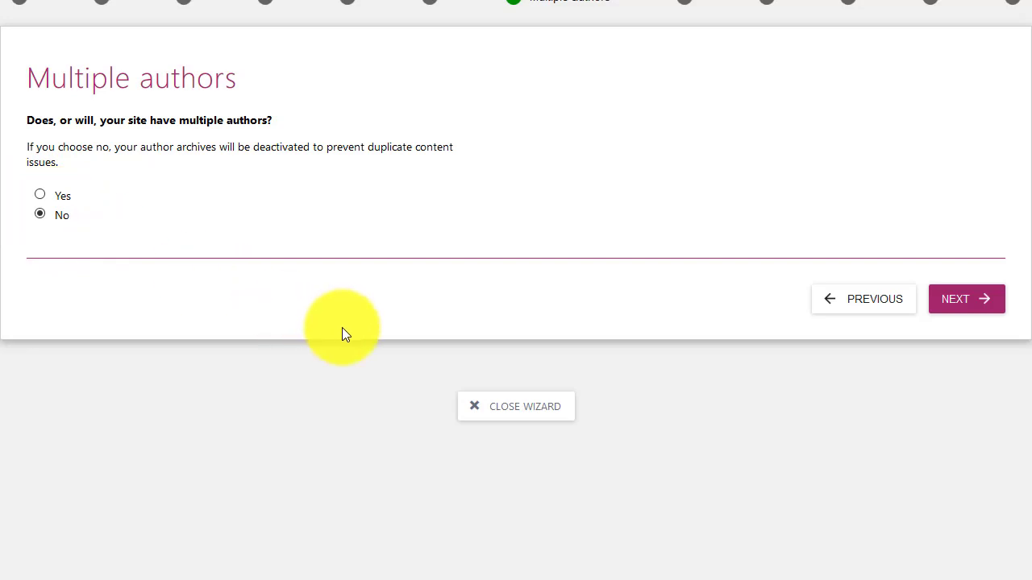
pyautogui.click(937, 294)
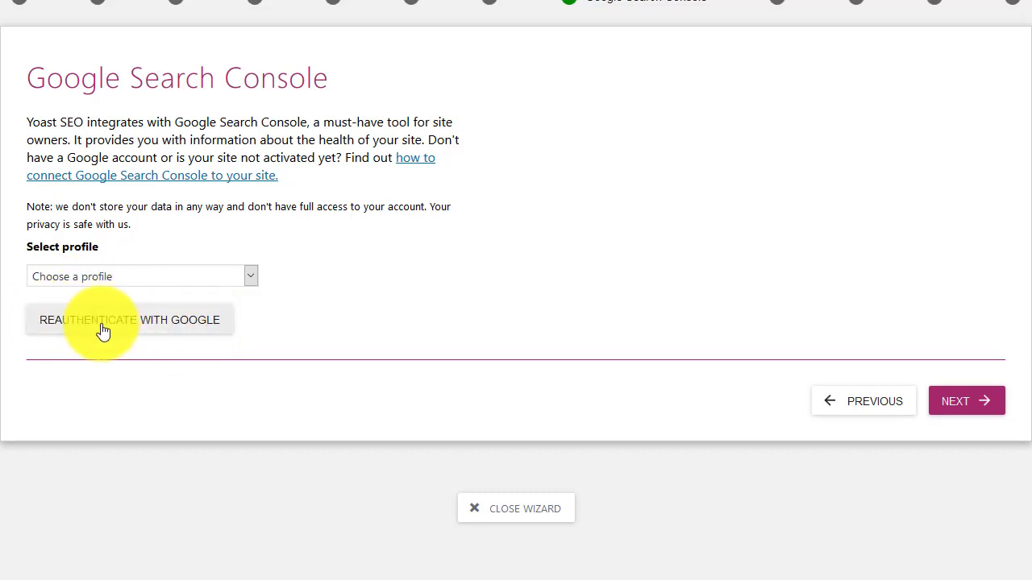
# Reauthenticate with Google, request an authorization code and allow Yoast SEO to manage the account's Search Console data
pyautogui.click(139, 317)
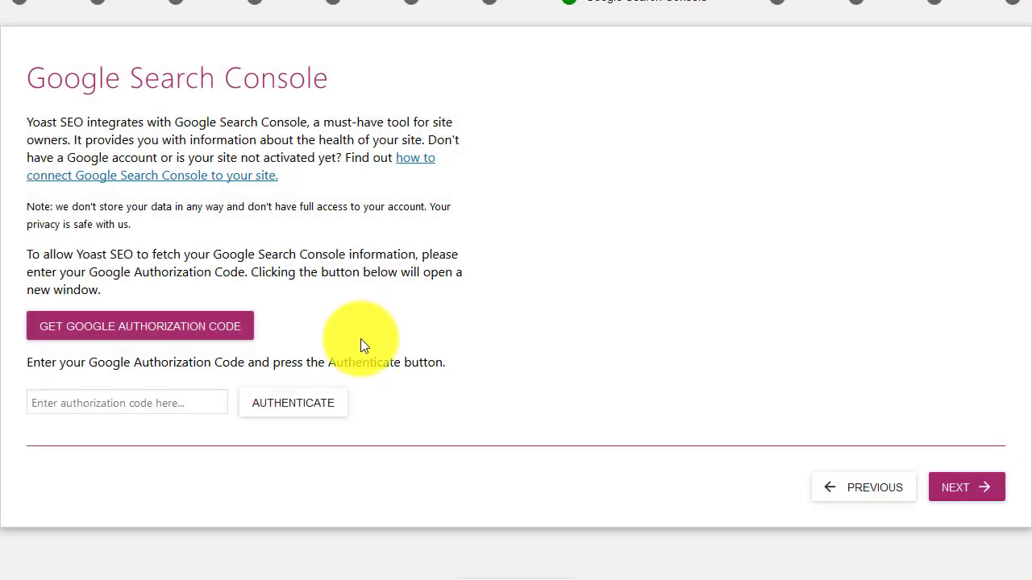
pyautogui.click(112, 337)
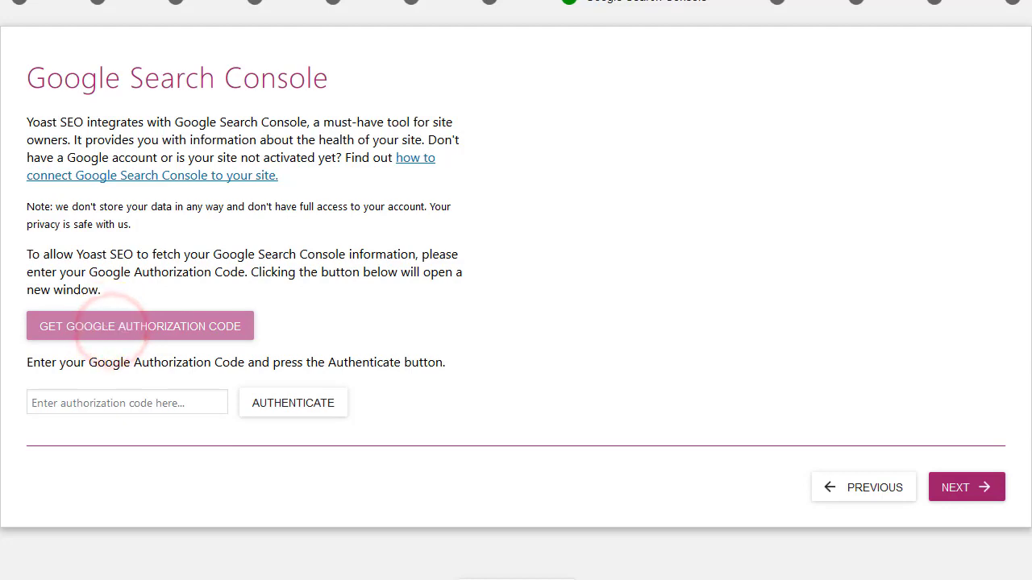
pyautogui.moveTo(519, 126); pyautogui.dragTo(656, 127)
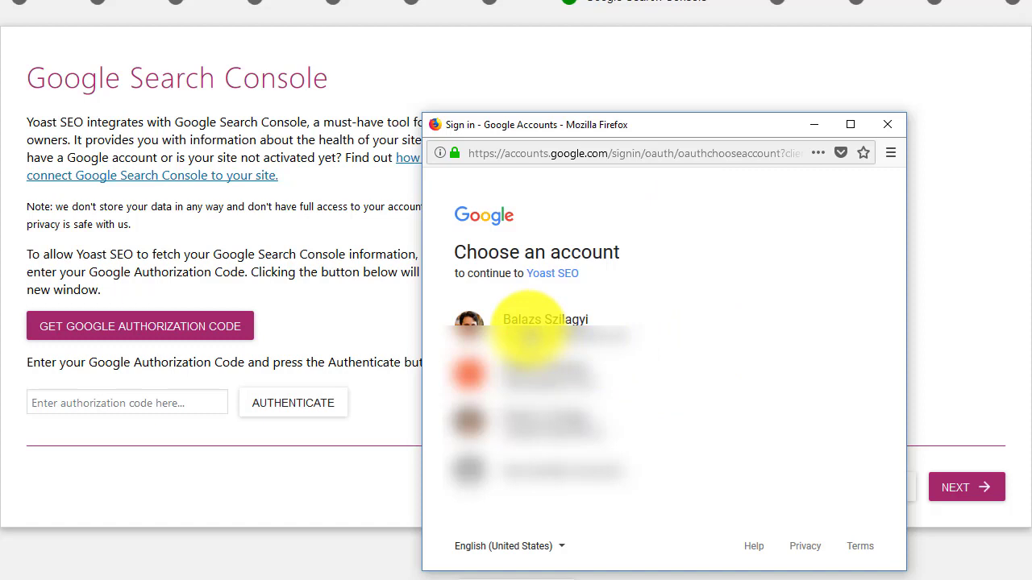
pyautogui.click(588, 321)
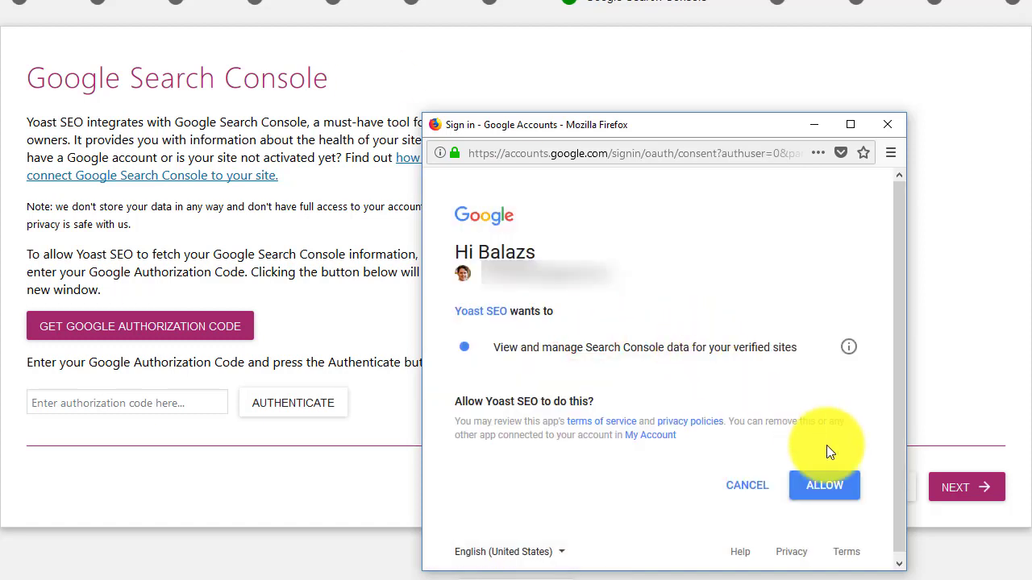
pyautogui.click(828, 480)
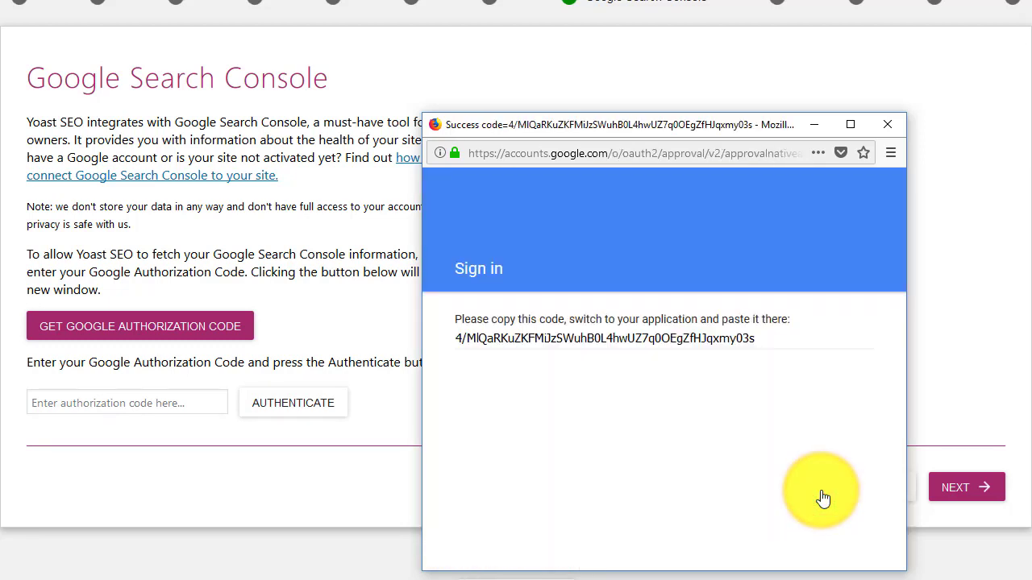
# Copy the Google authorization code from the sign-in window into the wizard's authorization code field and authenticate
pyautogui.click(749, 339)
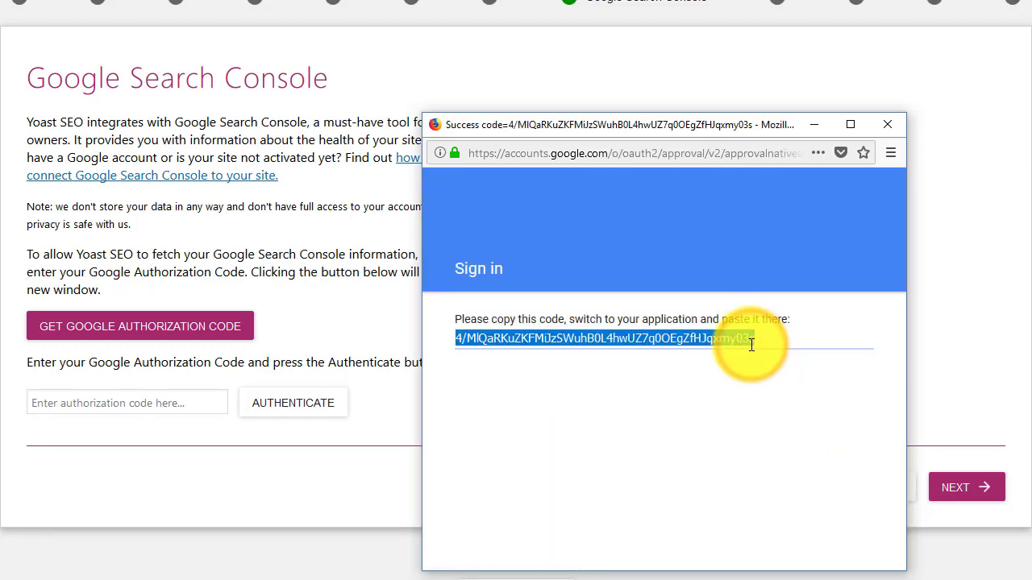
pyautogui.hotkey('ctrl', 'c')
pyautogui.click(129, 393)
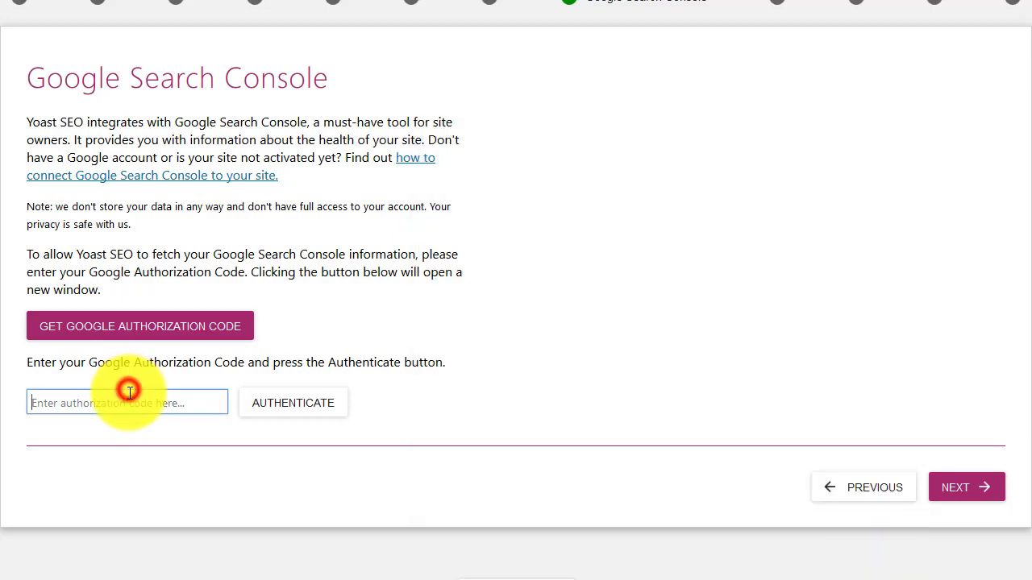
pyautogui.hotkey('ctrl', 'v')
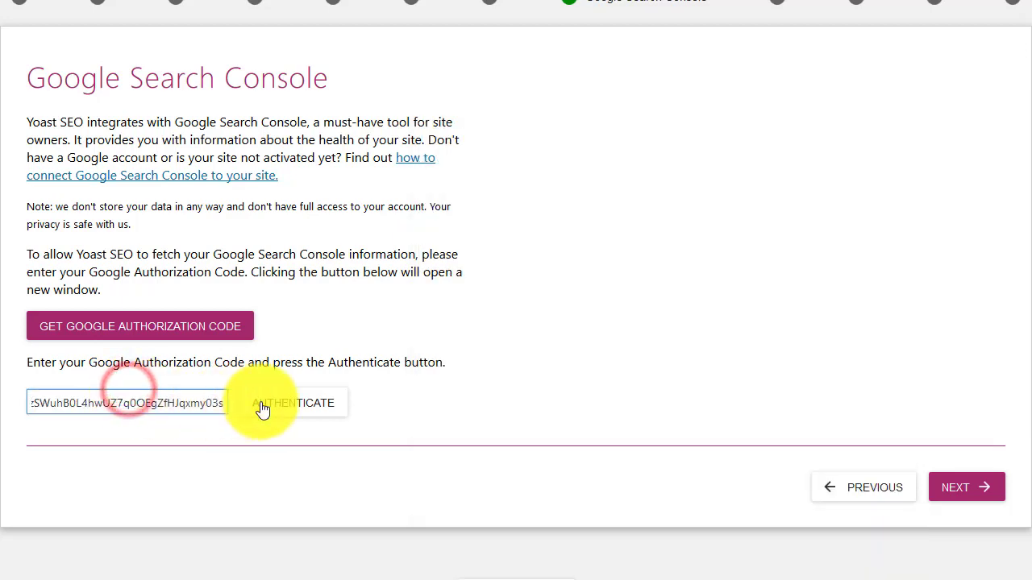
pyautogui.click(306, 413)
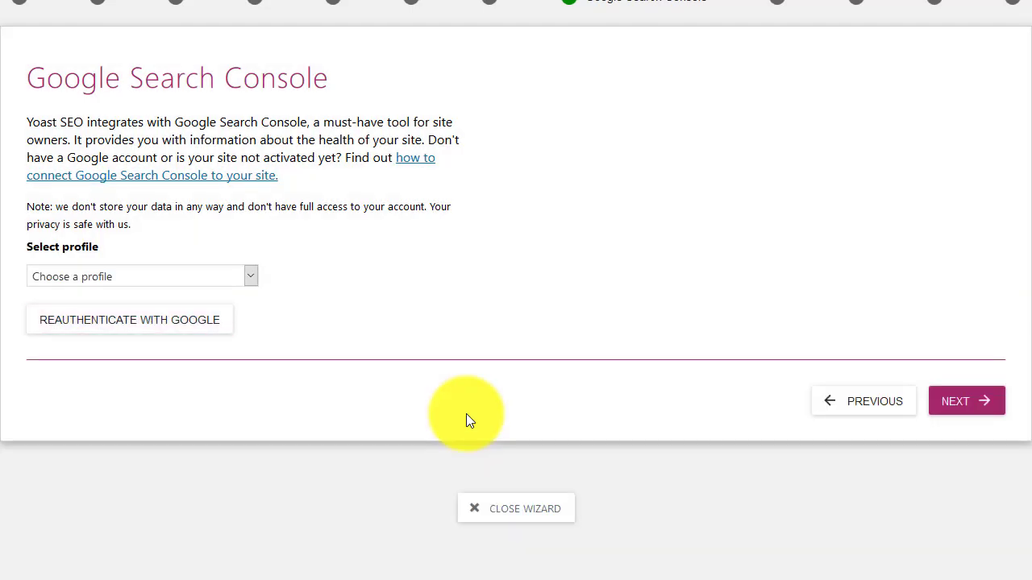
# Select the https profile of the blog being configured as the Search Console profile and continue to the title settings
pyautogui.click(247, 275)
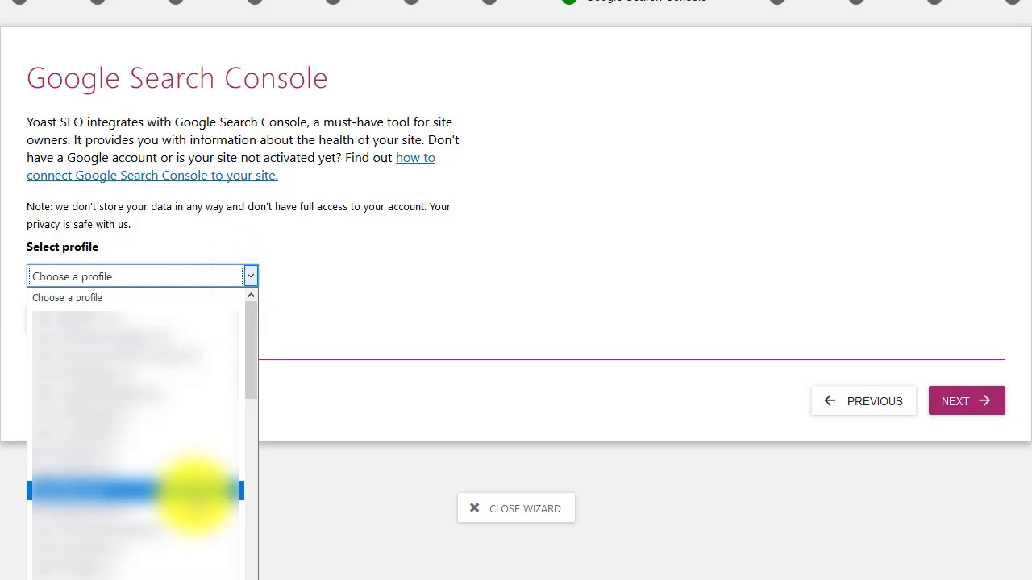
pyautogui.moveTo(250, 351); pyautogui.dragTo(251, 579)
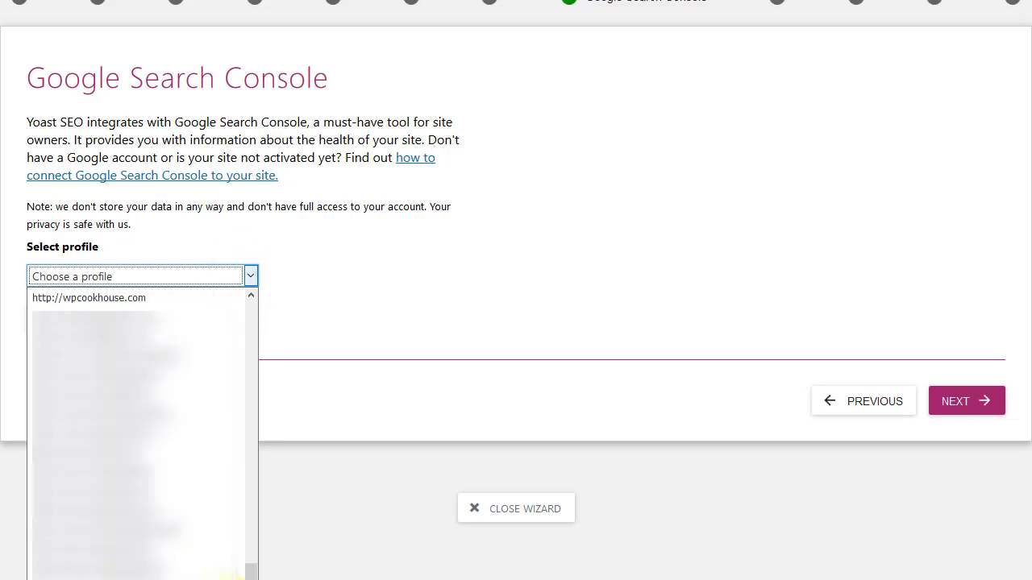
pyautogui.click(193, 565)
pyautogui.click(225, 542)
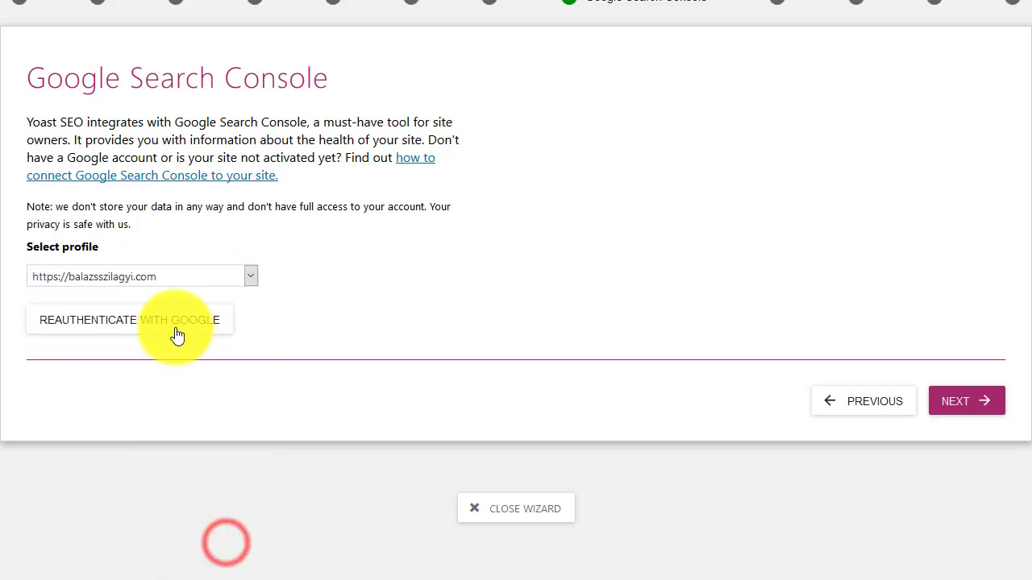
pyautogui.click(962, 404)
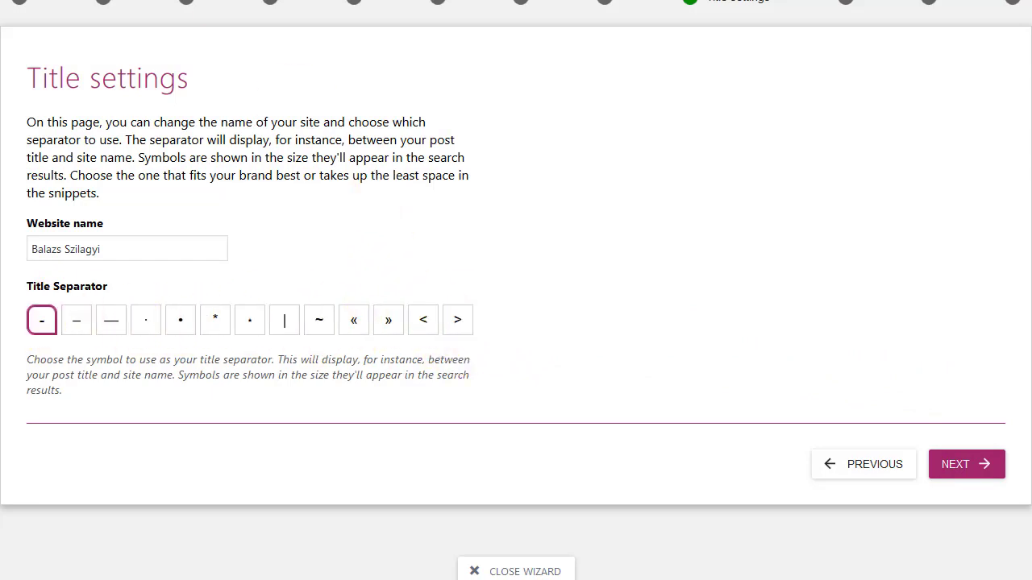
# Search Google for "seo checklist" in a new tab and examine how separators appear in the result titles
pyautogui.hotkey('ctrl', 't')
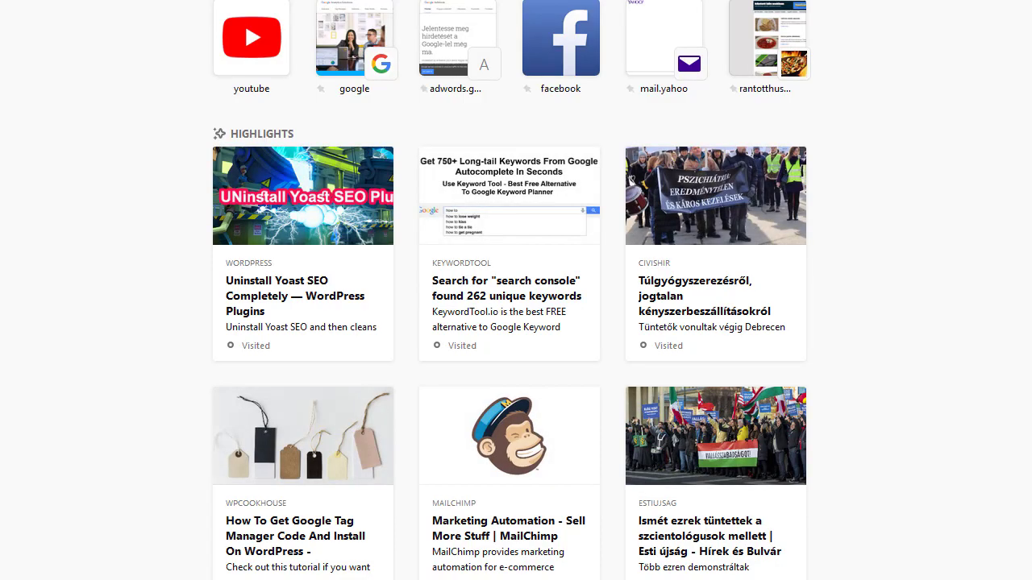
pyautogui.write('go')
pyautogui.press('Return')
pyautogui.write('seo t')
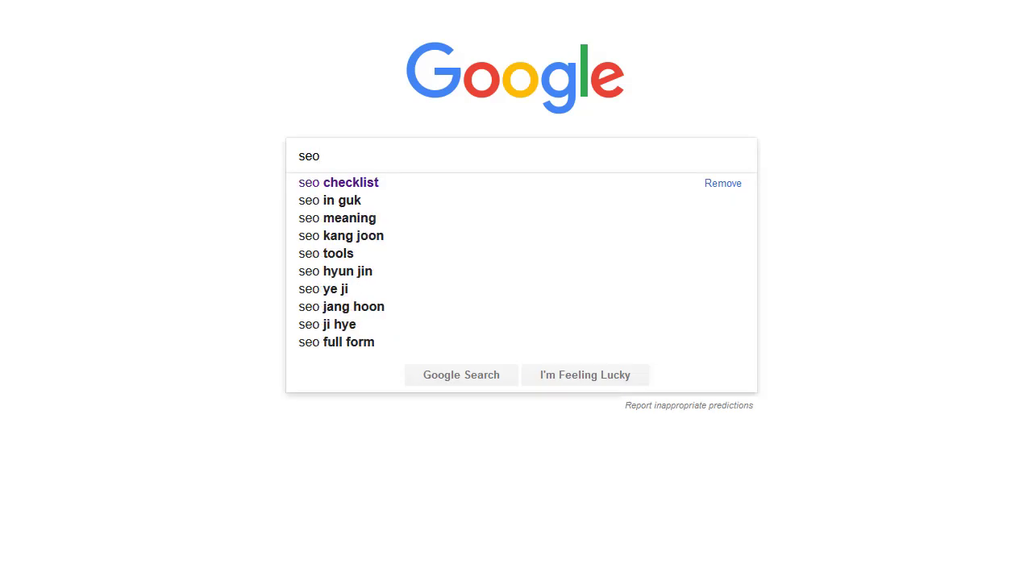
pyautogui.press('BackSpace')
pyautogui.press('BackSpace')
pyautogui.press('Down')
pyautogui.press('Return')
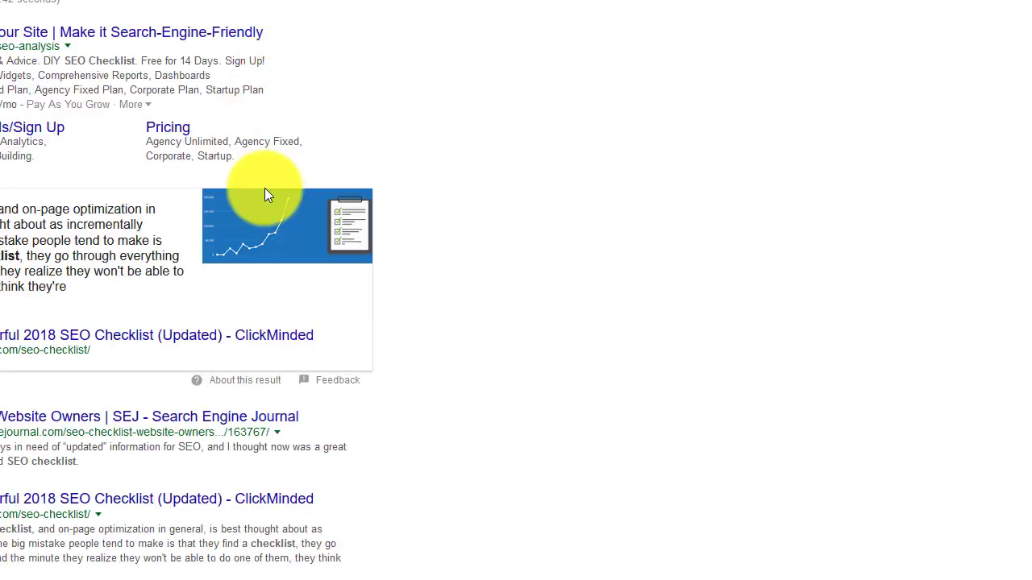
pyautogui.scroll(-3, 304, 211)
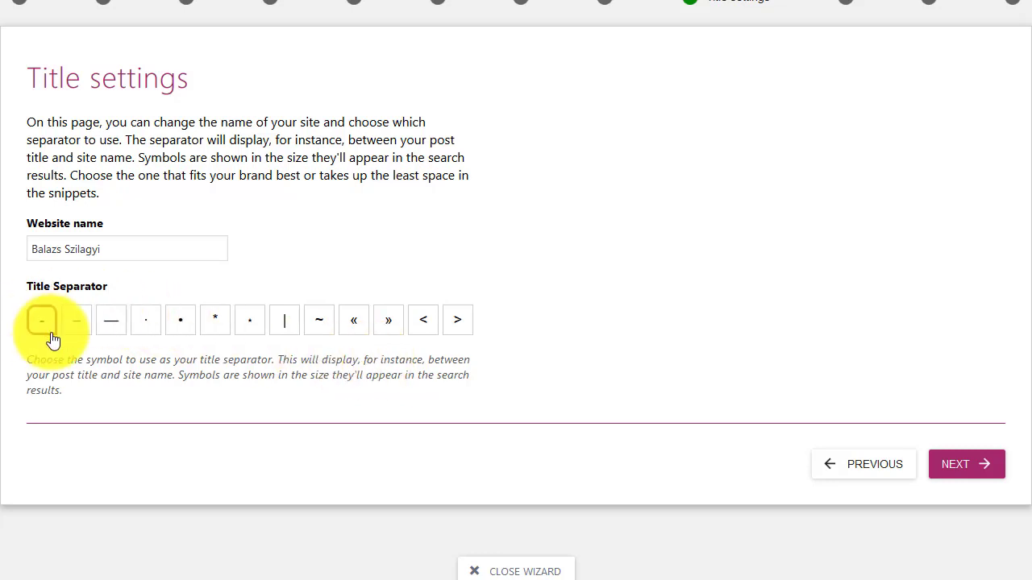
# Return to the wizard, accept the existing website name with the hyphen title separator, and skip the newsletter sign-up
pyautogui.click(965, 468)
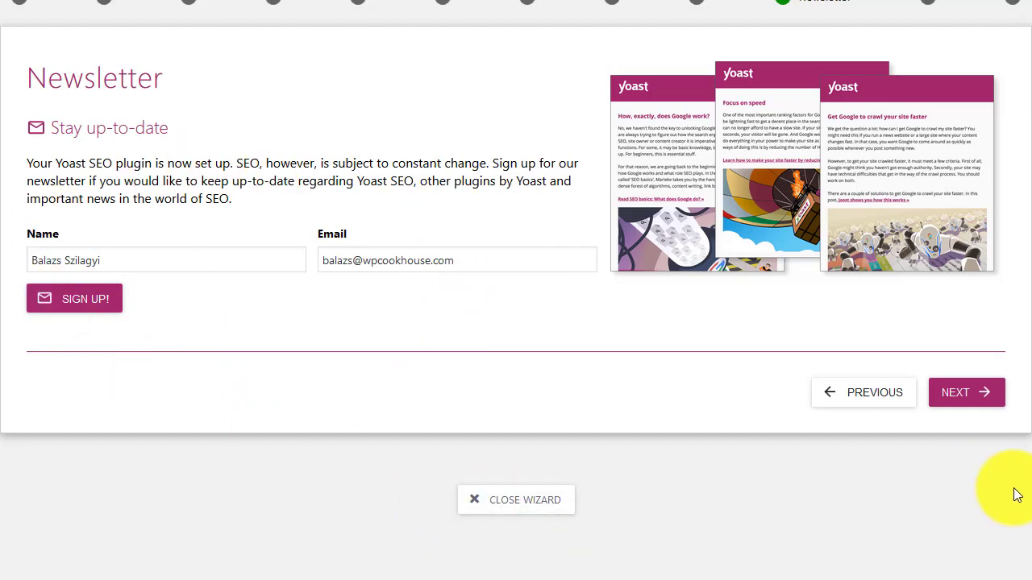
pyautogui.click(996, 390)
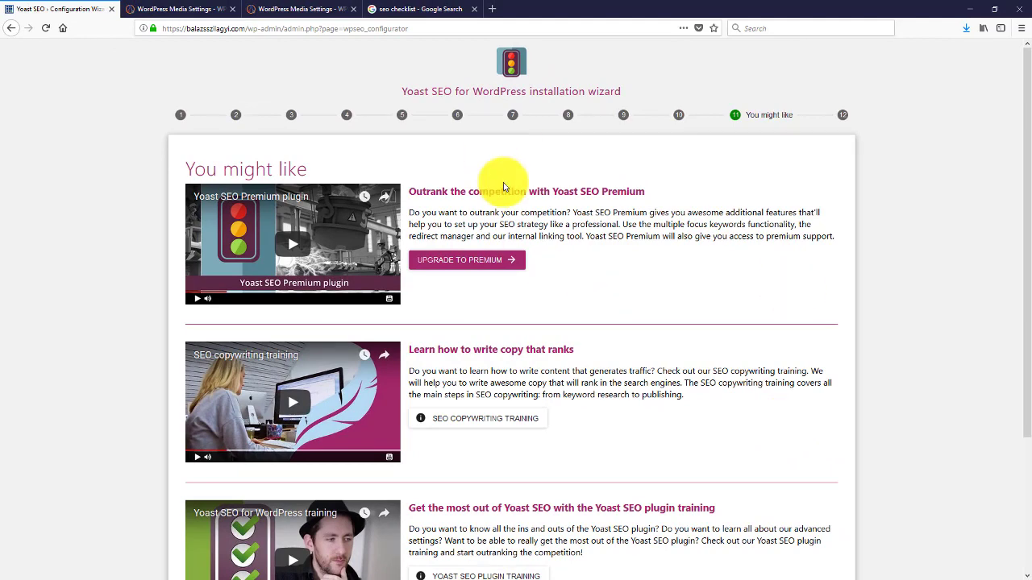
# Pass the Yoast Premium and training offers without choosing any, and close the completed configuration wizard
pyautogui.scroll(-3, 882, 324)
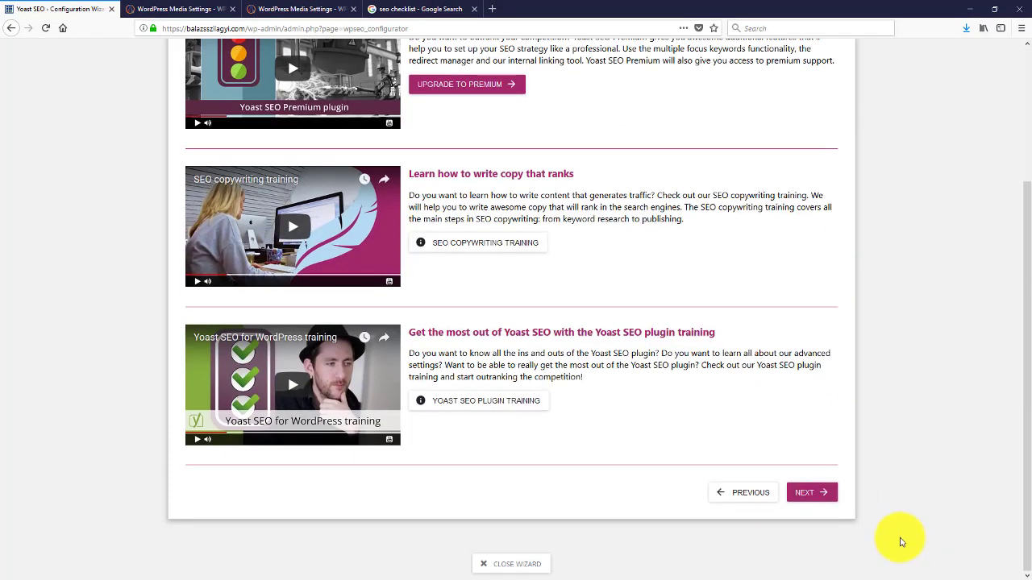
pyautogui.click(833, 494)
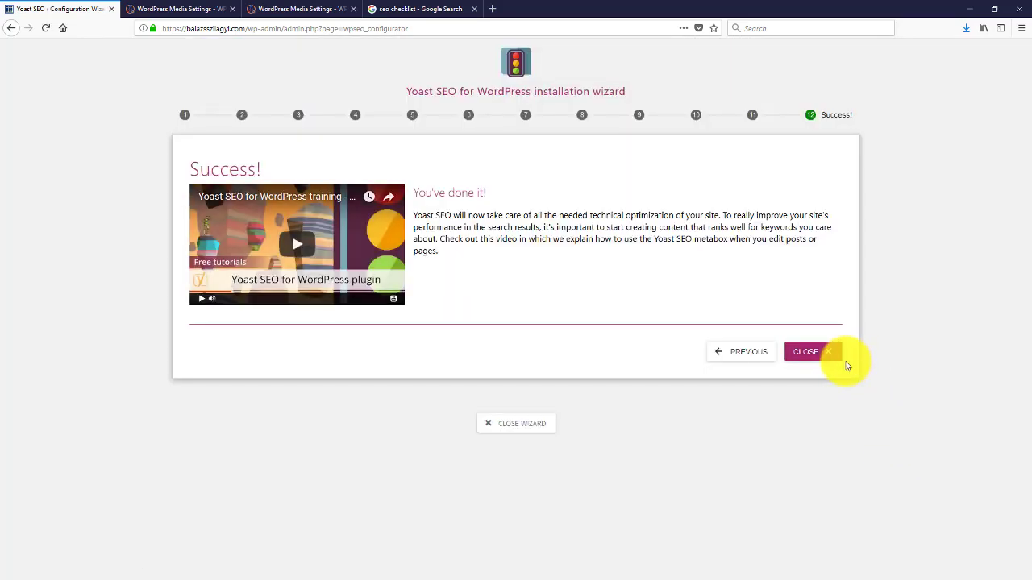
pyautogui.click(832, 354)
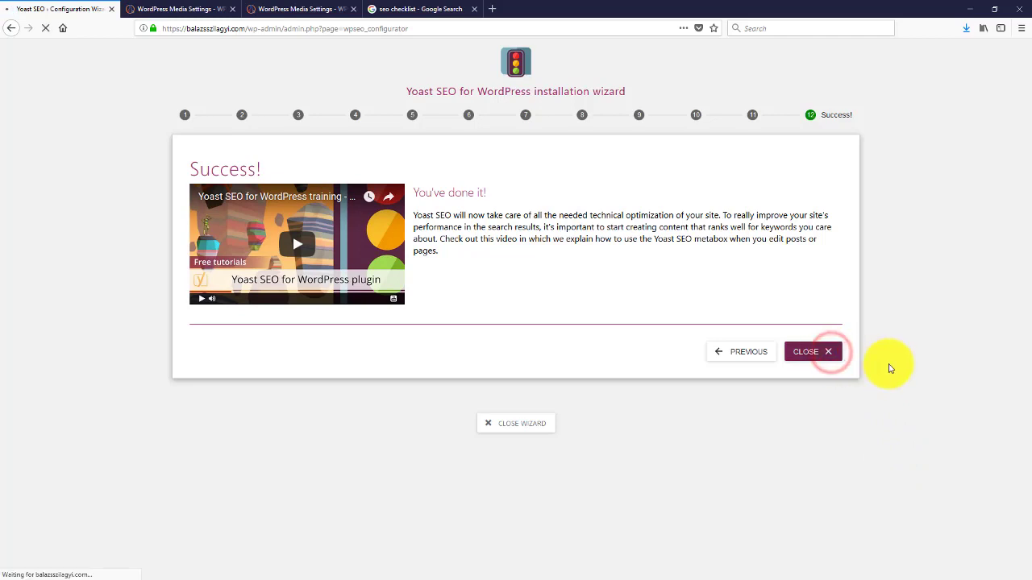